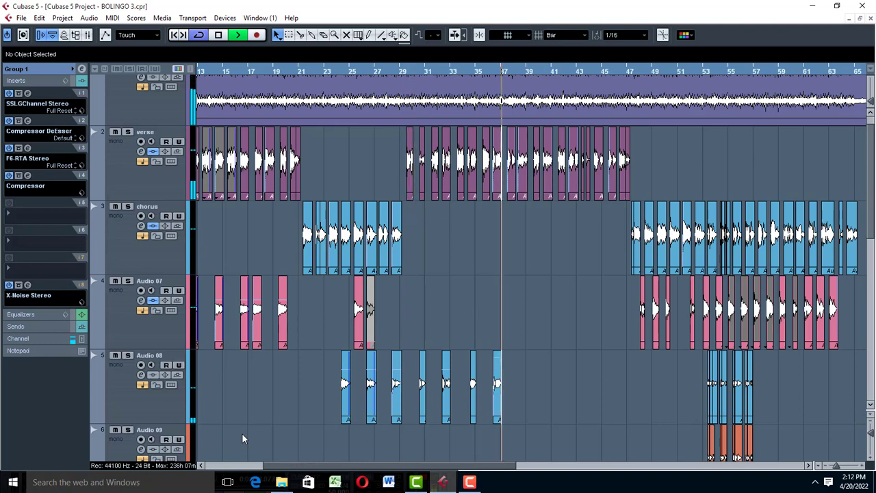
Stop playback, open the F6-RTA equalizer on Group 1, and toggle band 2 to Stereo processing and back to Mid
key(space)
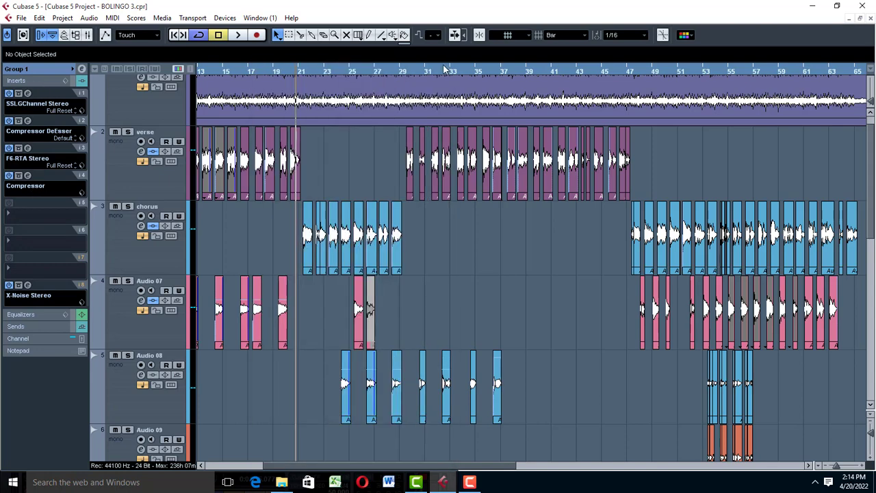
click(28, 148)
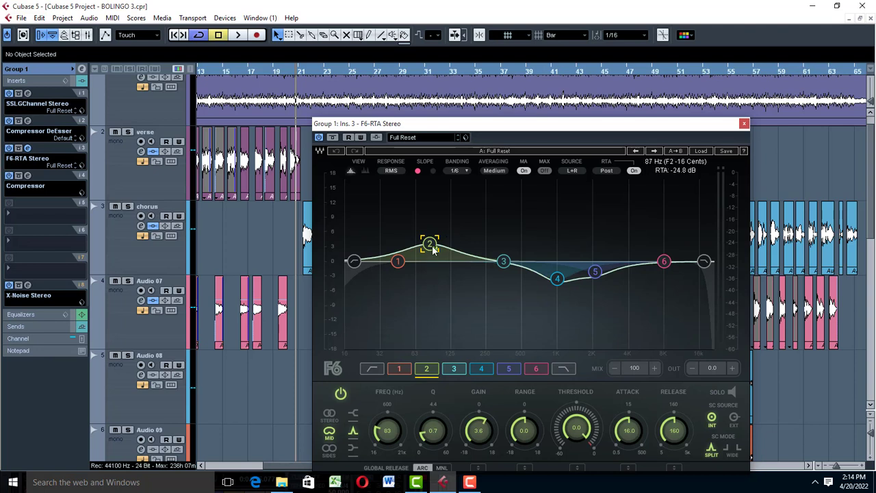
click(432, 249)
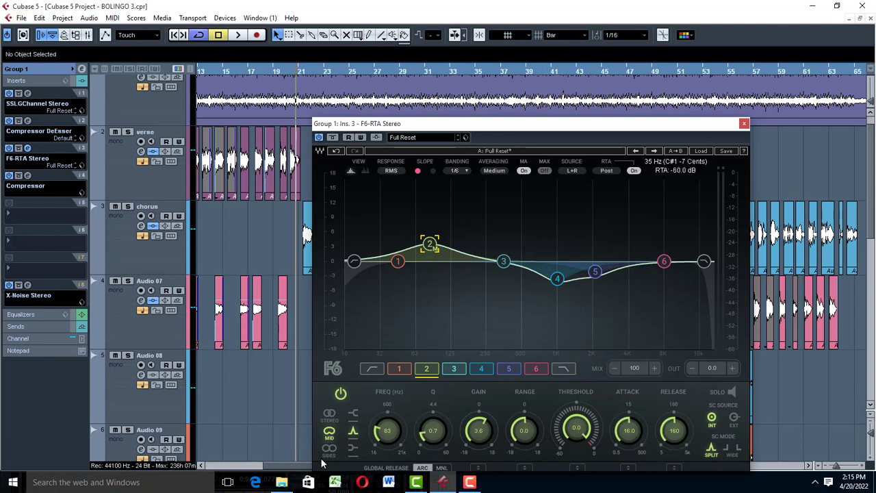
click(331, 416)
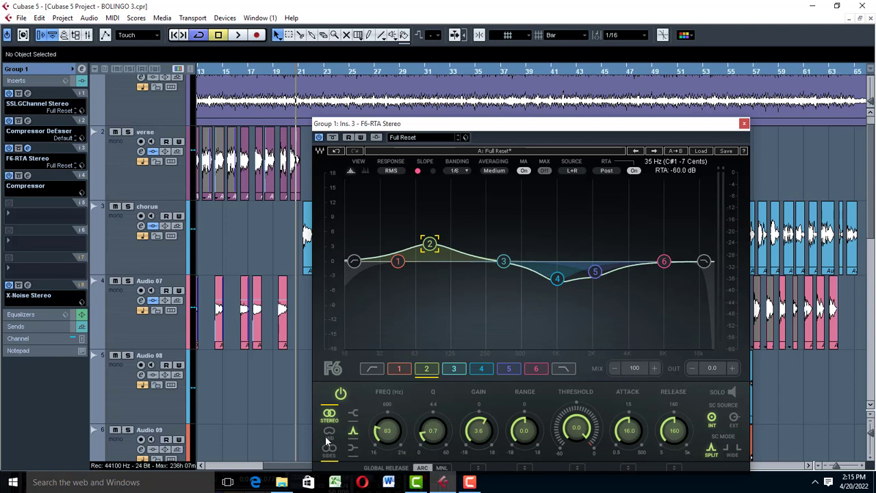
click(330, 432)
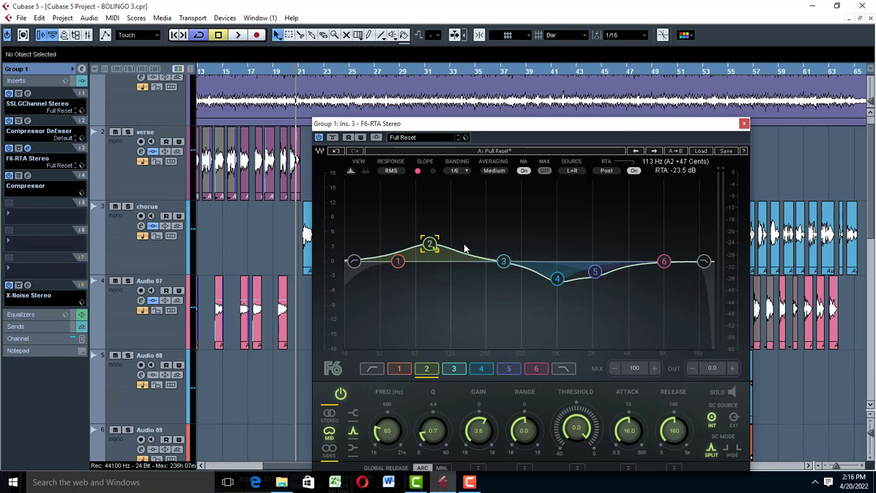
Review F6-RTA bands 4 and 5, set band 6 to about 8354 Hz with 0.7 dB gain, disable band 6, and close the equalizer
click(558, 280)
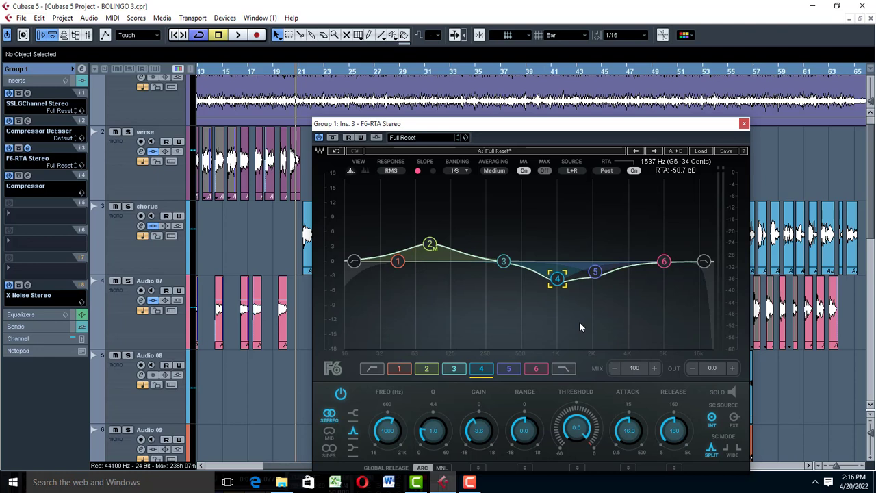
click(595, 273)
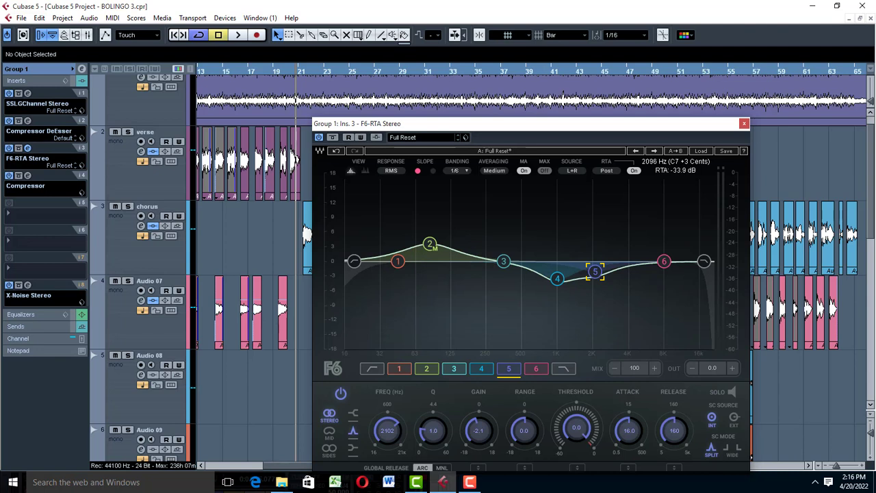
mouse_move(664, 261)
mouse_down()
mouse_move(695, 200)
mouse_move(705, 217)
mouse_move(688, 234)
mouse_move(611, 249)
mouse_move(666, 258)
mouse_up()
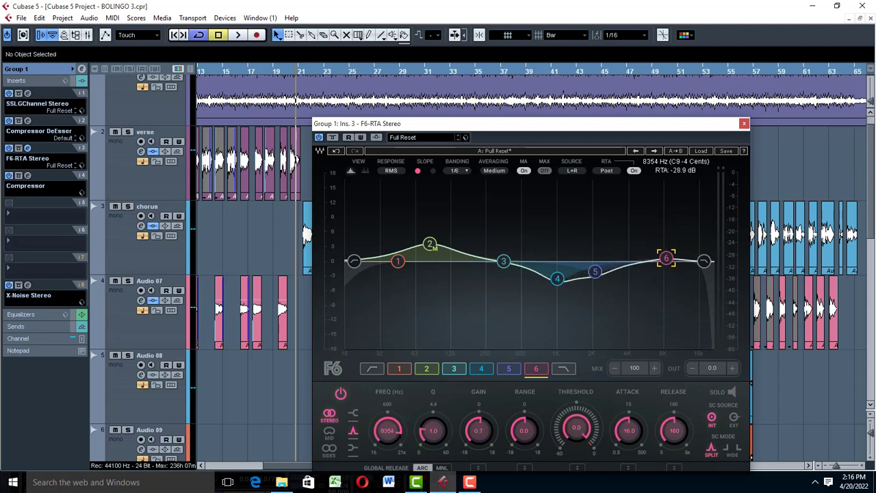
double_click(666, 258)
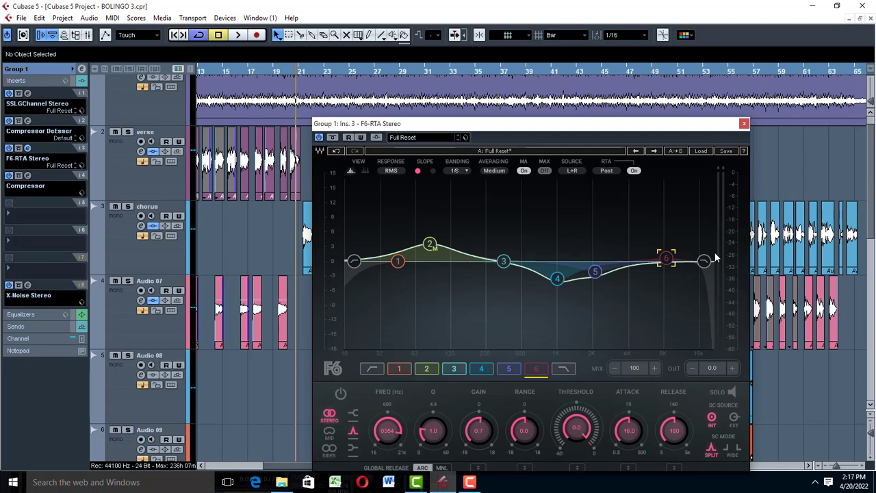
click(744, 123)
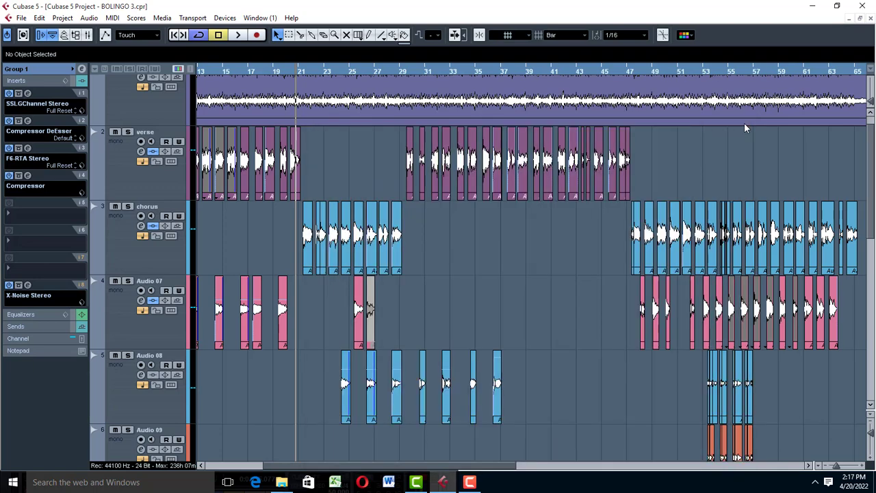
Examine the SSLGChannel filter and HF settings on Group 1 and its F6-RTA equalizer curve, closing both plug-ins
click(27, 94)
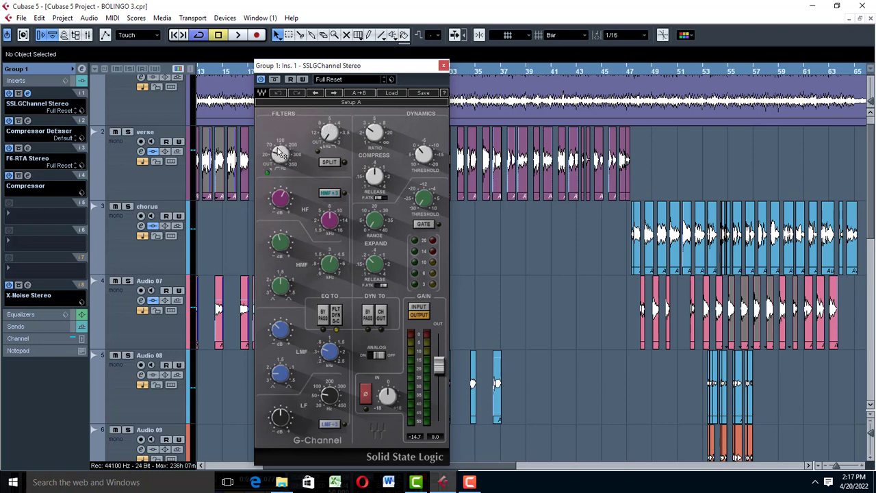
mouse_move(278, 161)
mouse_move(287, 213)
mouse_move(281, 198)
click(444, 65)
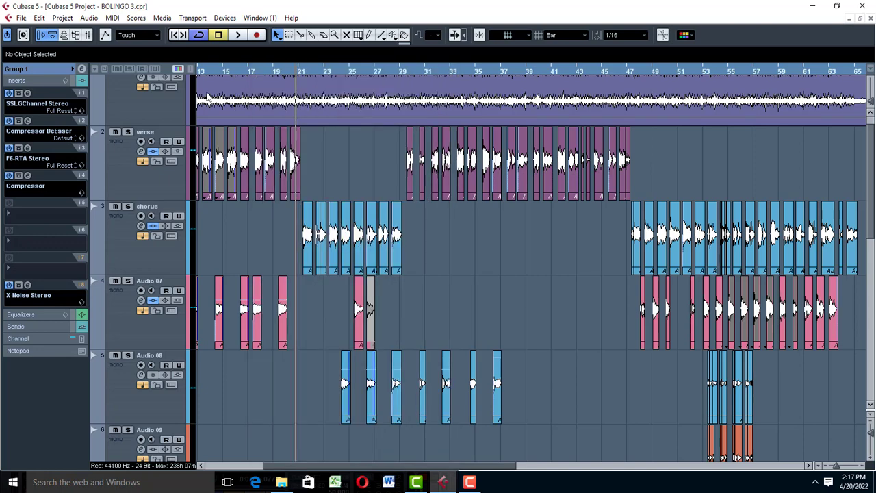
click(28, 148)
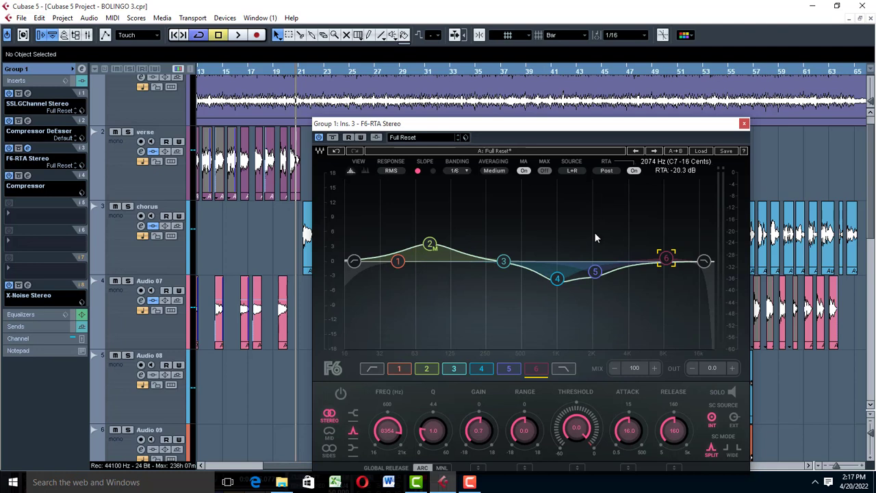
click(744, 124)
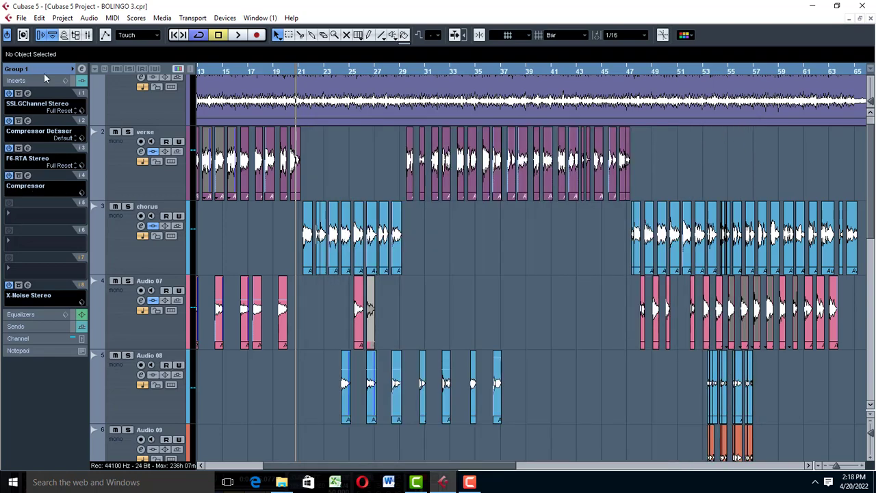
Play the start of the chorus with the Group 1 processing active, stop, and check the Group 1 Compressor settings
key(space)
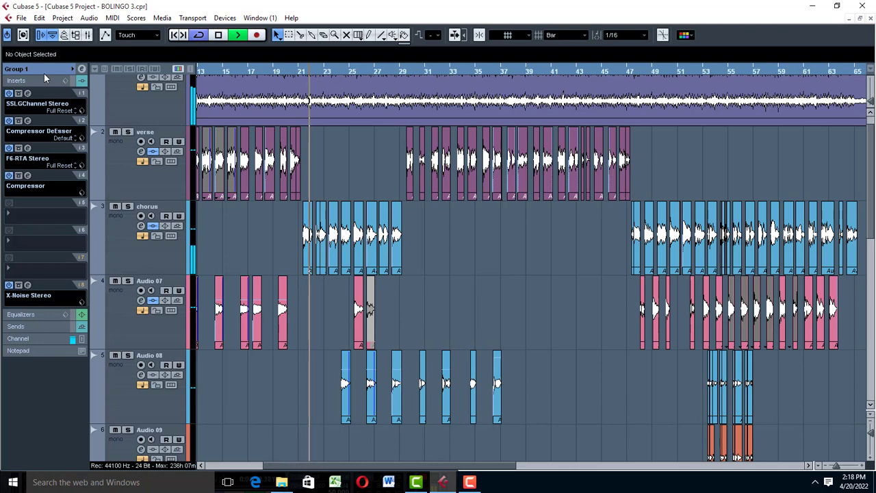
key(space)
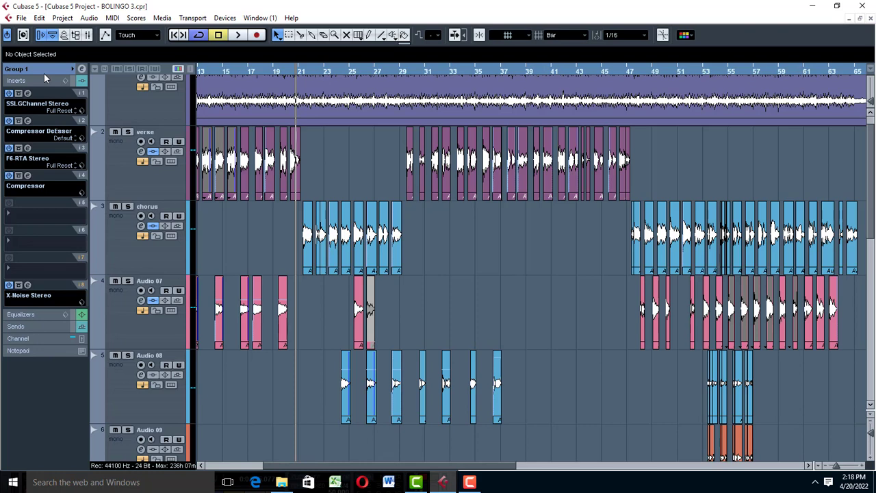
click(27, 176)
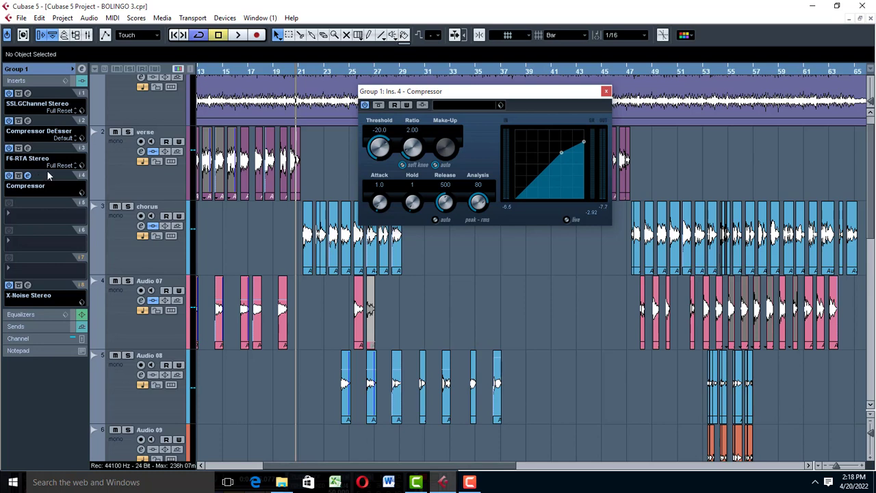
click(606, 91)
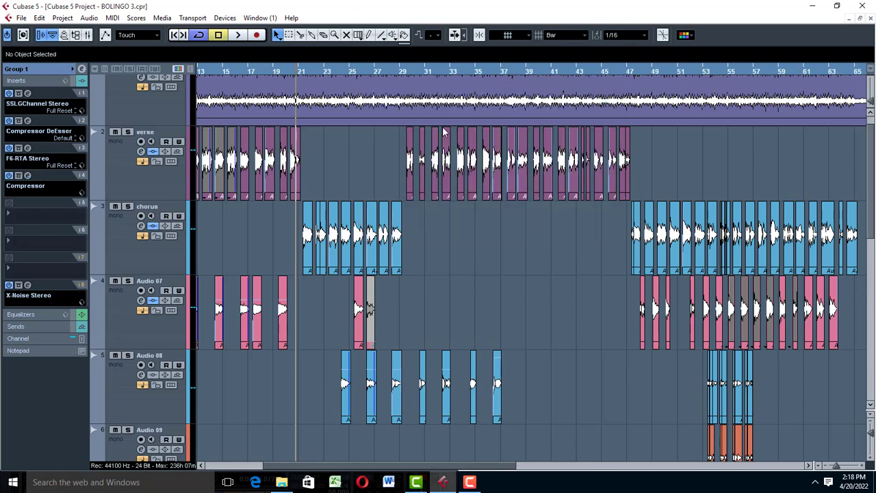
Turn off Auto-Tune 8.1 on the chorus track and the SSLGChannel, Compressor DeEsser, F6-RTA, Compressor and X-Noise inserts on Group 1
click(135, 234)
click(9, 94)
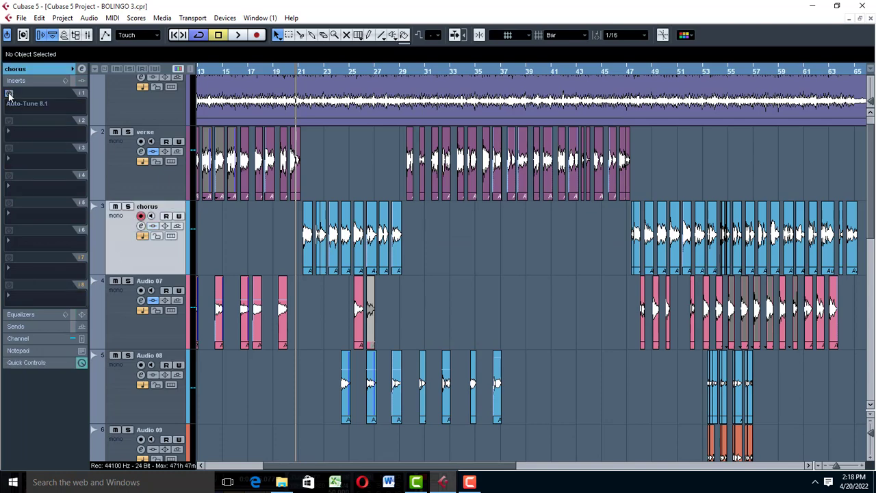
scroll(196, 331, down, 6)
click(176, 328)
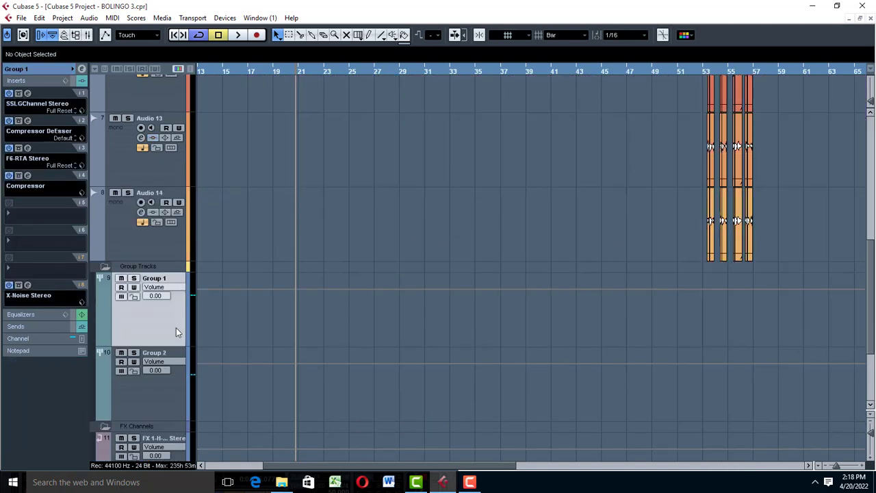
click(8, 93)
click(9, 120)
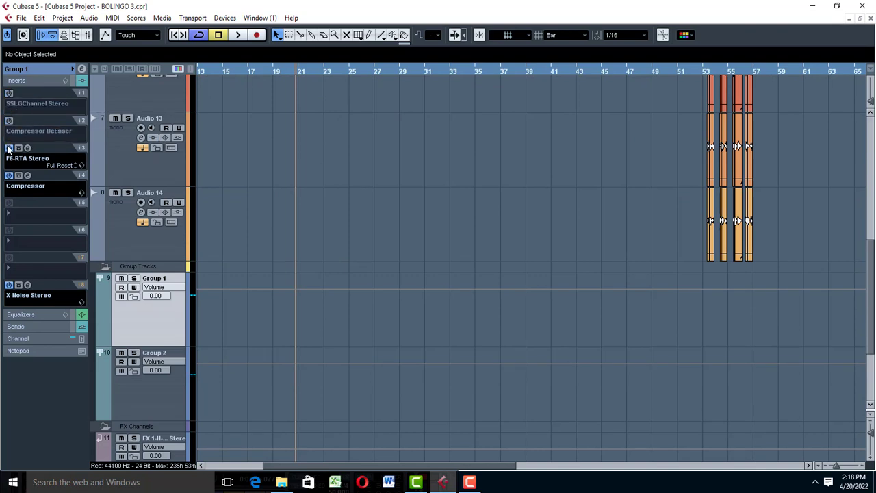
click(9, 148)
click(9, 175)
click(8, 285)
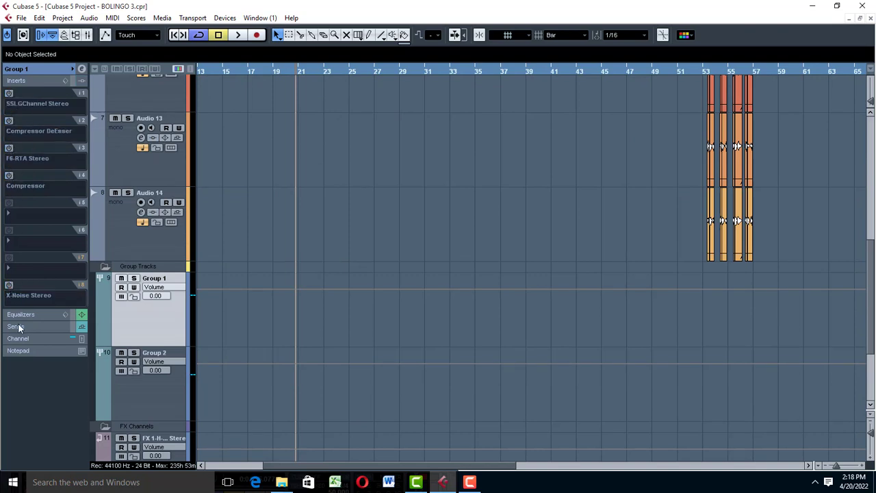
Turn off the FX 1-H-Reverb send on Group 1 and play the unprocessed vocals briefly
click(19, 328)
click(8, 119)
key(space)
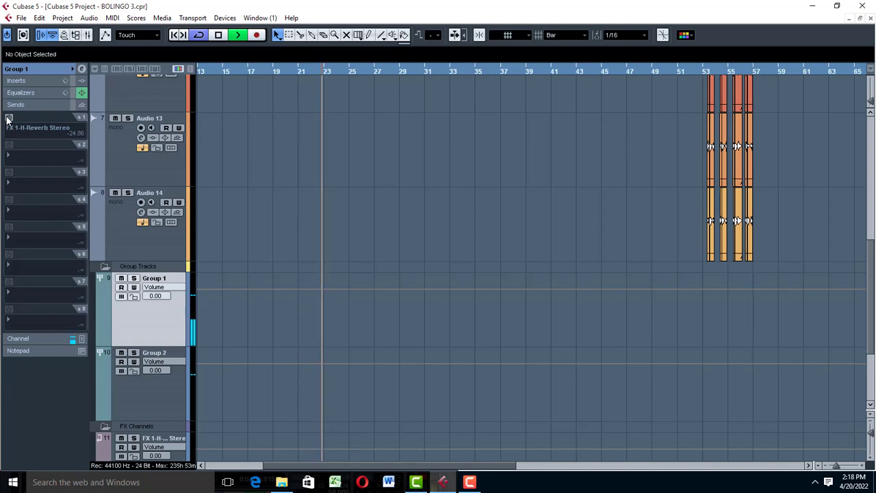
key(space)
Turn the FX 1-H-Reverb send and the SSLGChannel, Compressor DeEsser, F6-RTA and Compressor inserts on Group 1 back on
click(9, 118)
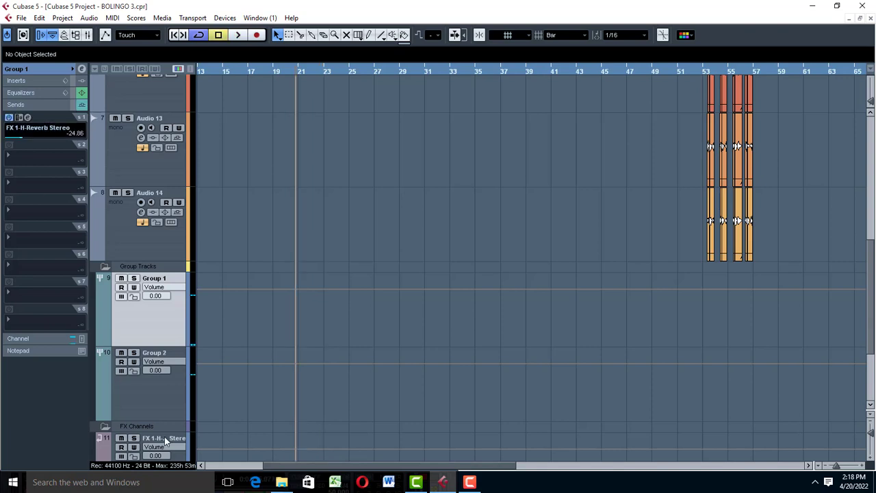
click(16, 80)
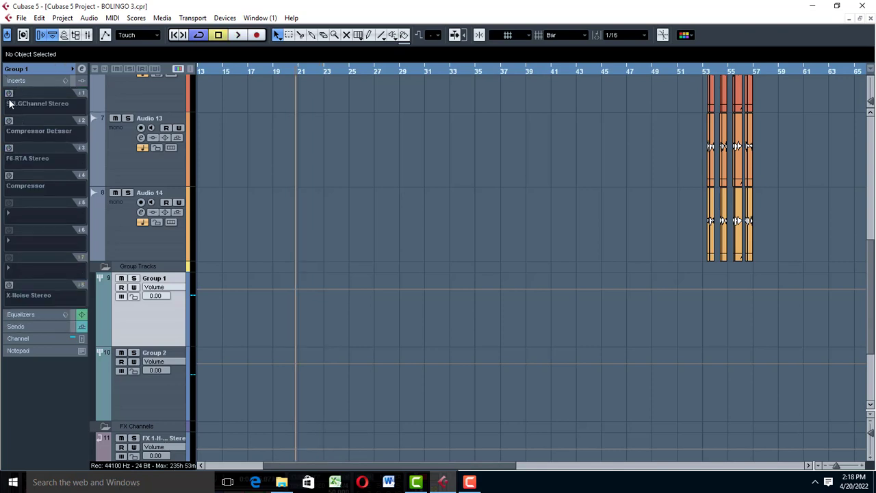
click(9, 93)
click(8, 120)
click(9, 148)
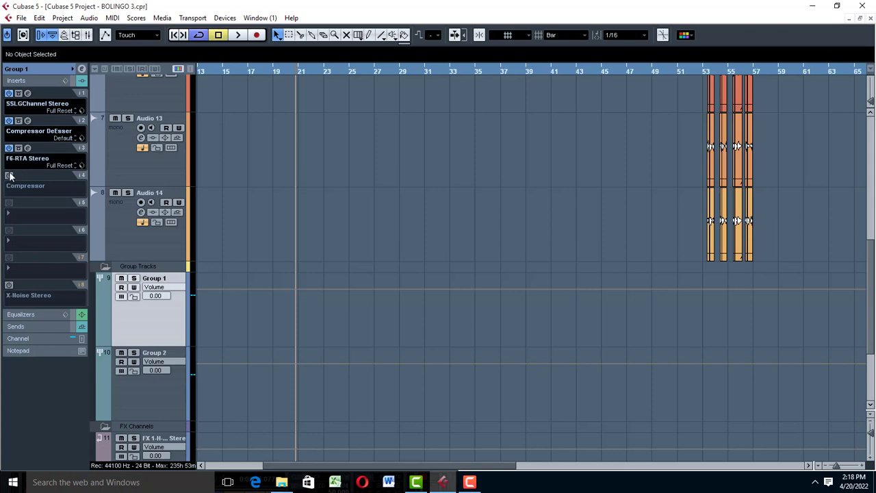
click(9, 176)
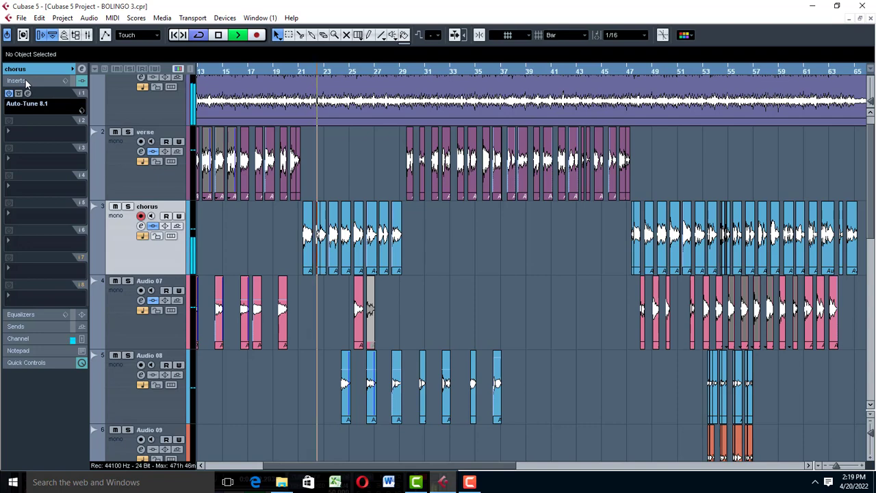
Check the sends of the chorus track and of Group 1 while the processed mix plays
click(19, 327)
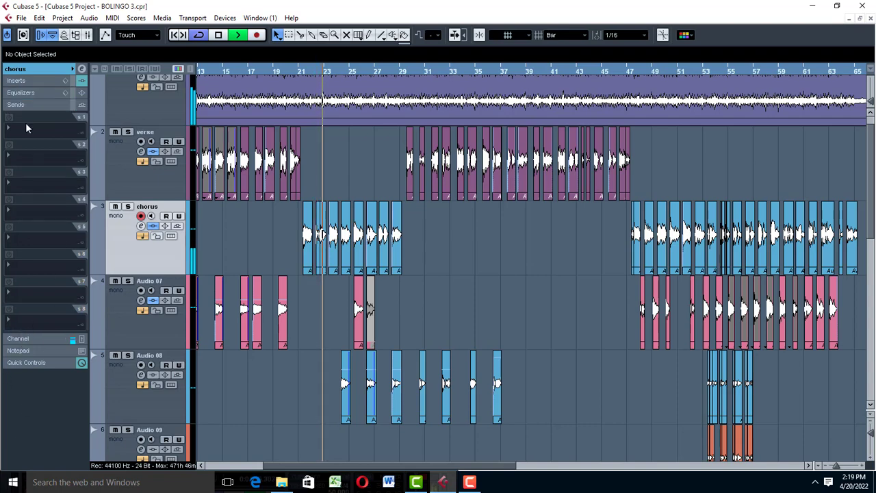
click(19, 104)
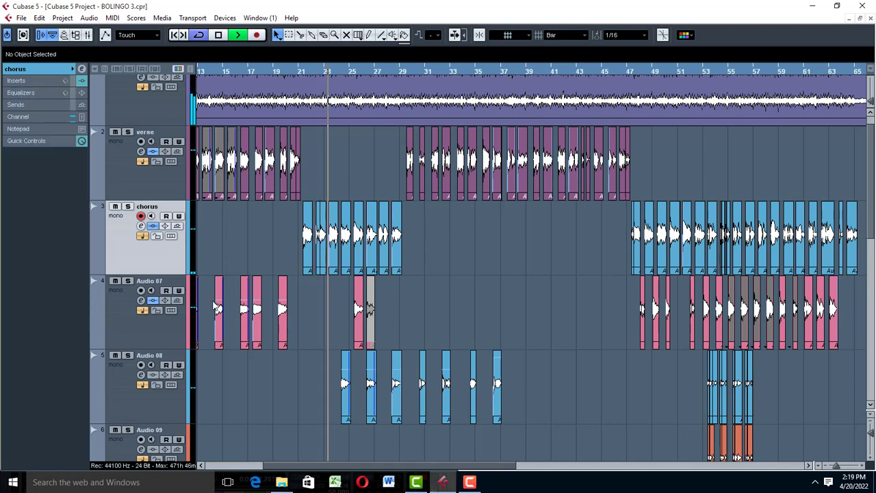
scroll(214, 302, down, 5)
click(178, 436)
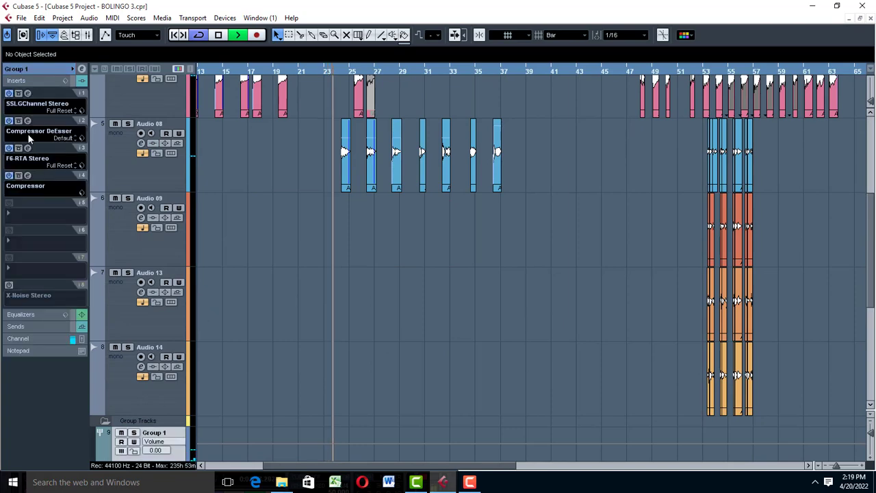
click(28, 325)
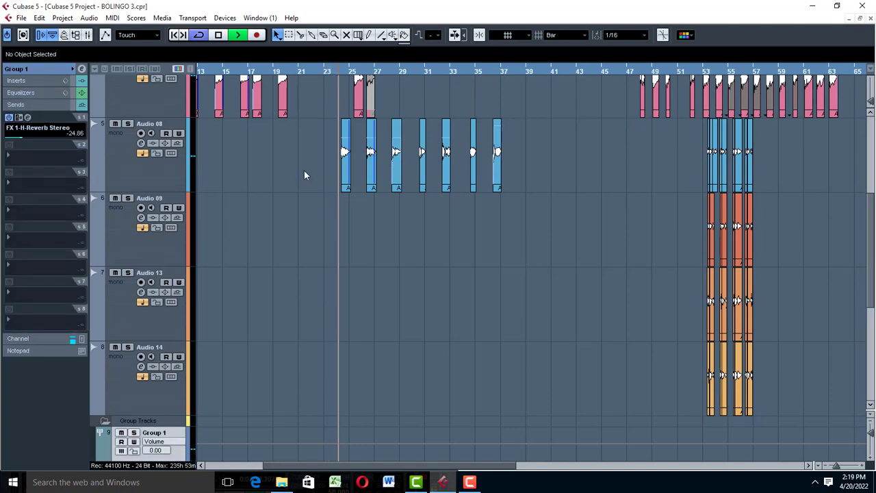
Return to the Group 1 inserts, stop playback, and open the Compressor
scroll(304, 171, up, 5)
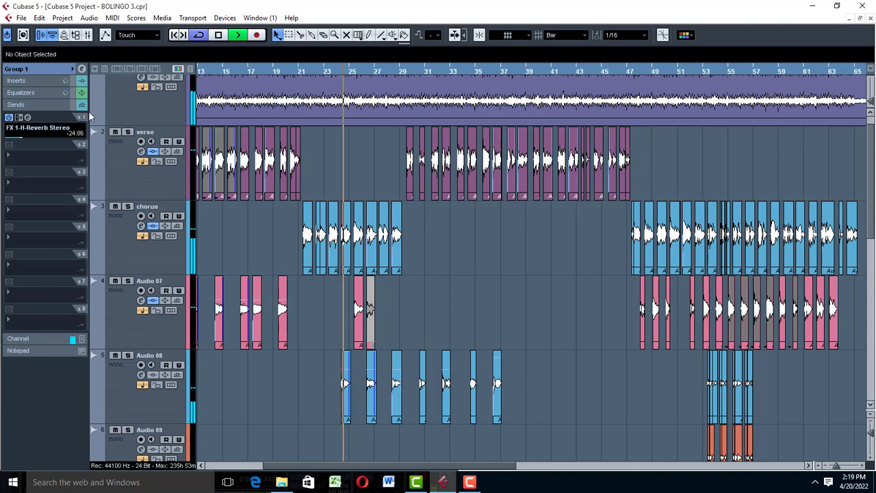
click(27, 80)
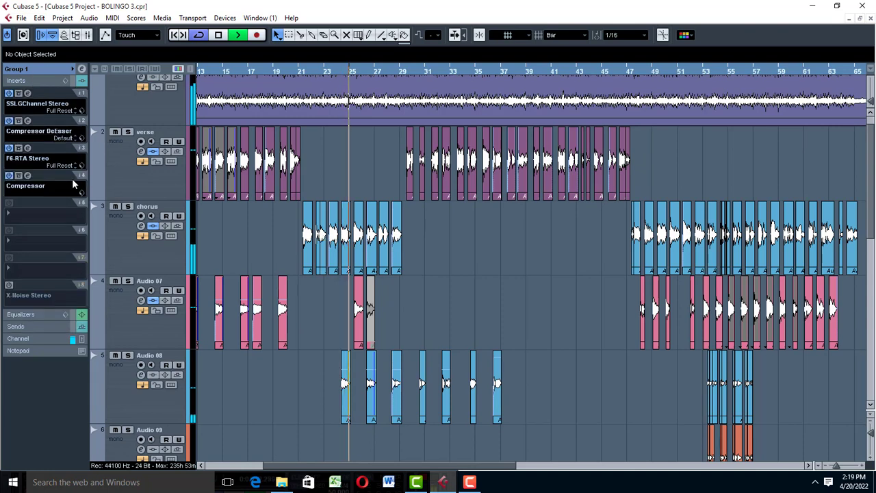
key(space)
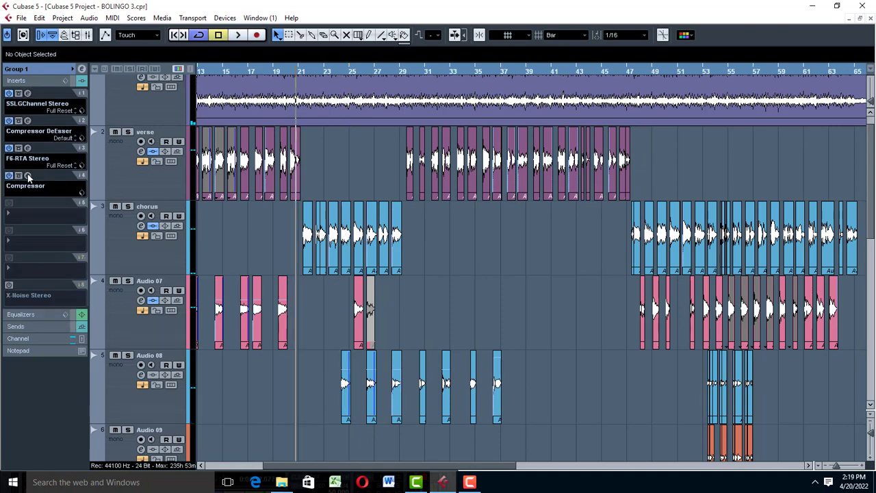
click(28, 176)
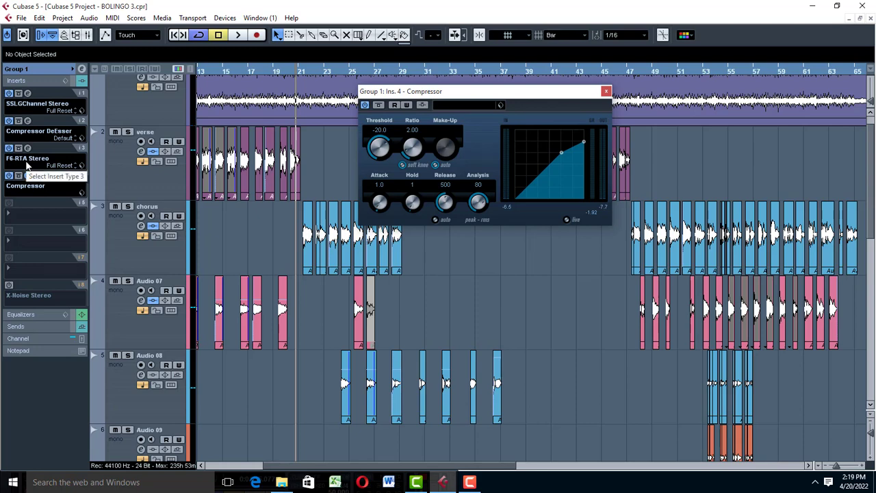
Review the Compressor DeEsser and Compressor settings on Group 1, closing both plug-in windows
click(31, 130)
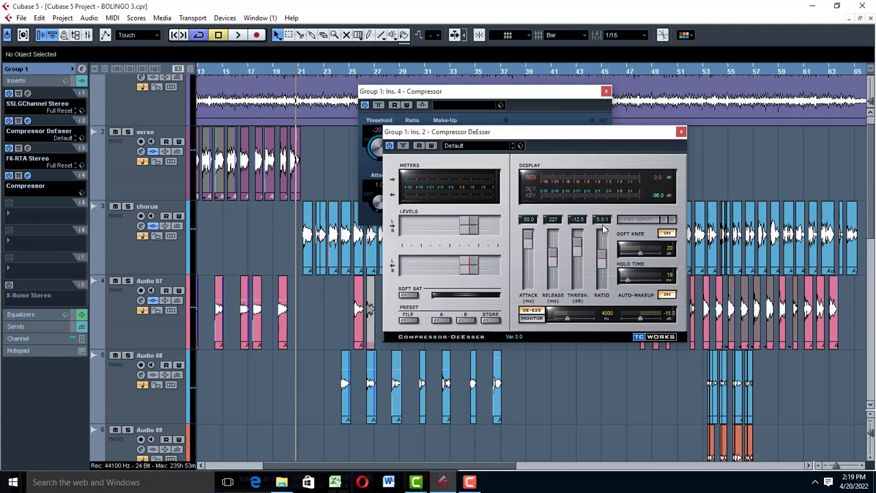
click(681, 132)
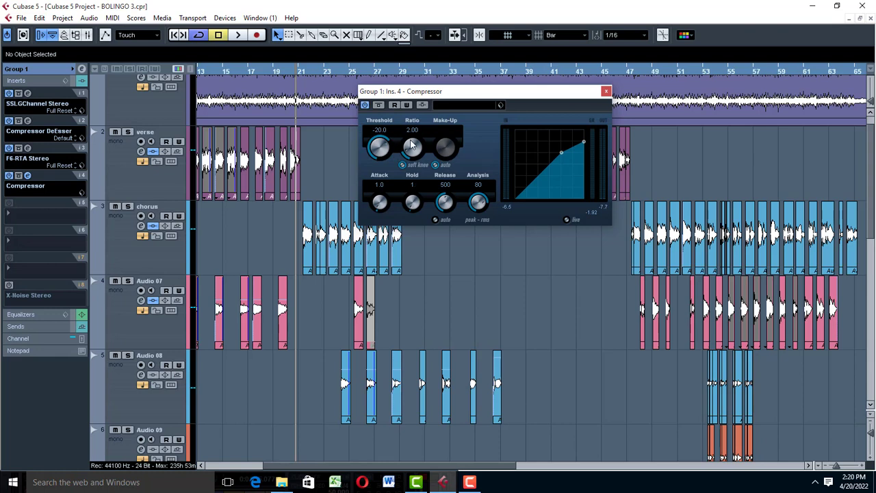
click(606, 91)
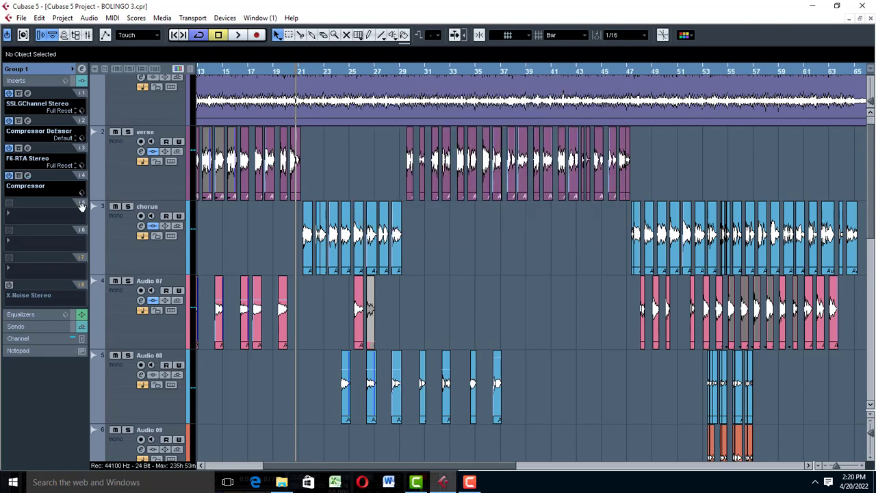
Turn on the X-Noise insert on Group 1, open its window and play the mix briefly
click(9, 285)
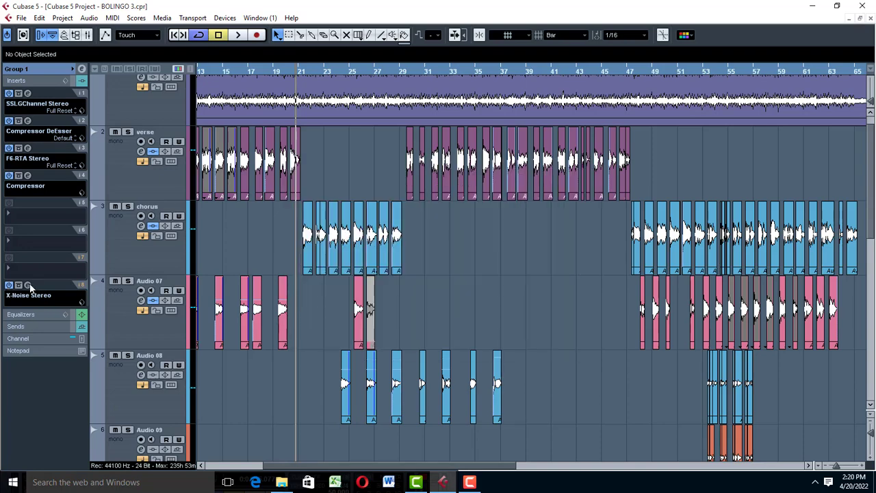
click(28, 284)
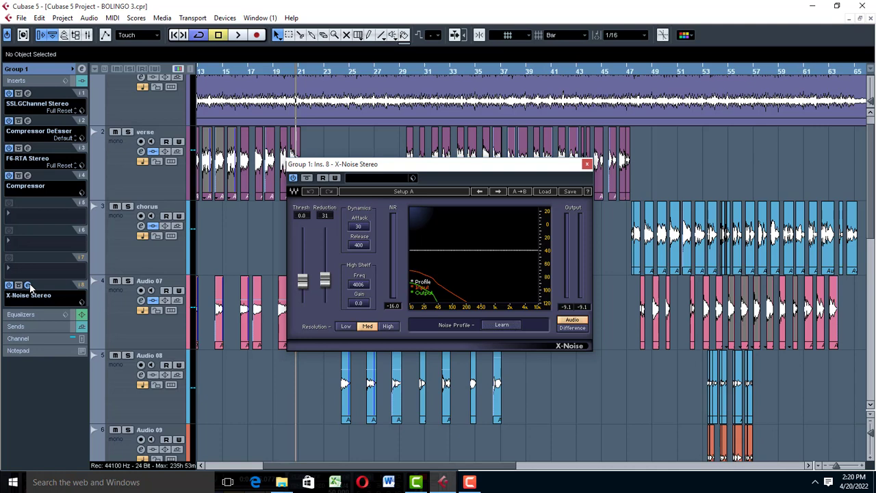
key(space)
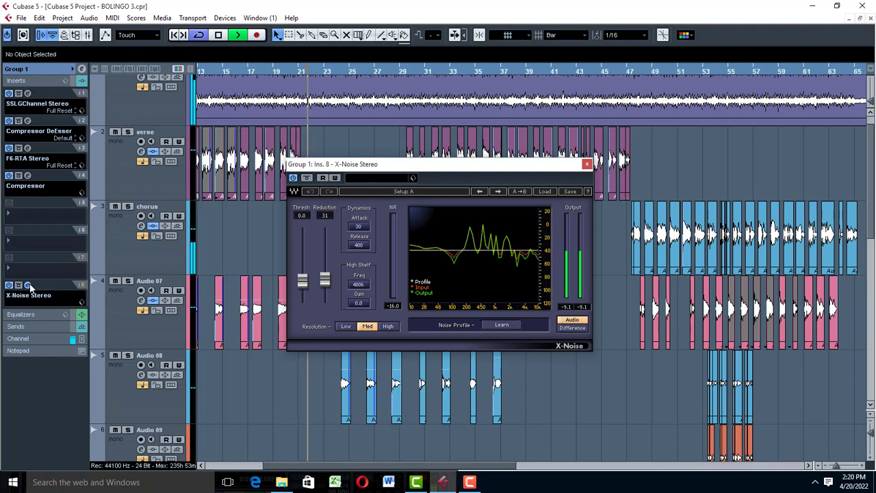
key(space)
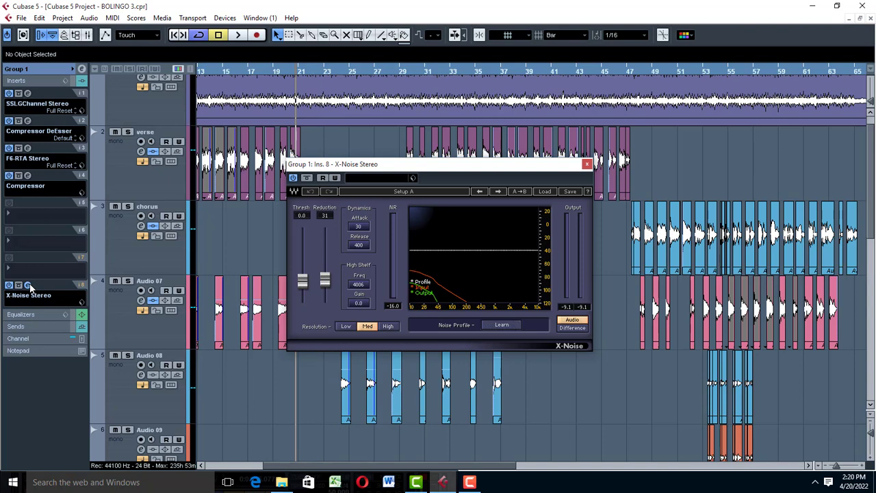
Replay the vocals through X-Noise, close its window and stop playback
click(28, 285)
click(28, 285)
key(space)
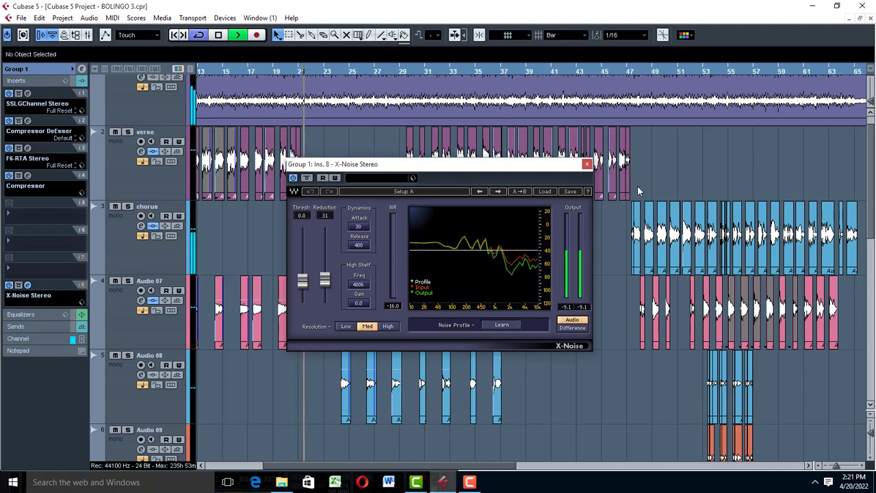
click(587, 164)
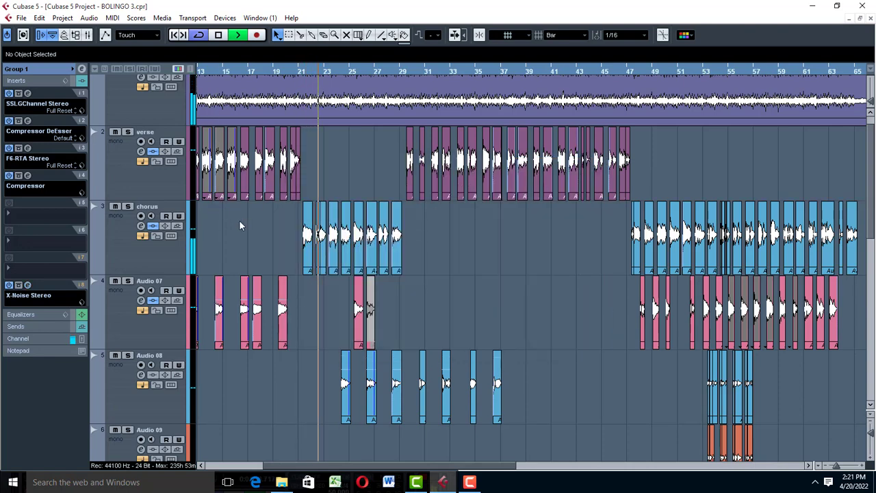
key(space)
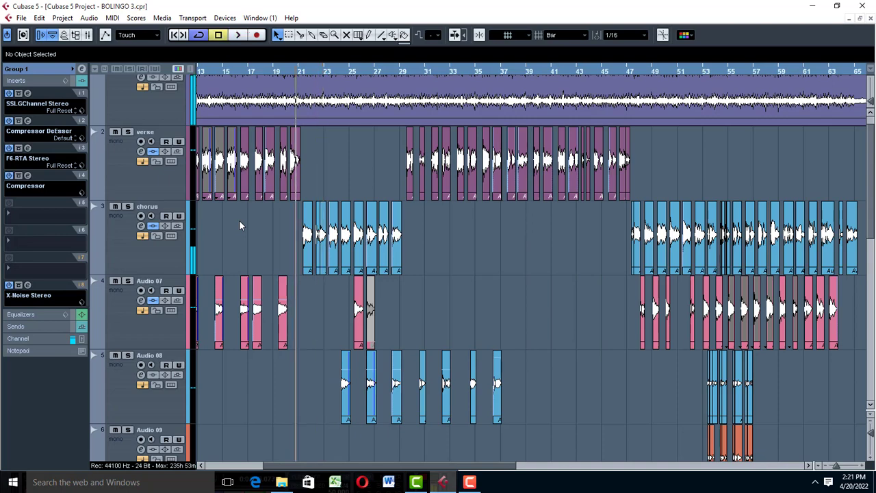
Select the FX 1-H-Reverb channel and open its H-Reverb insert
scroll(239, 225, down, 3)
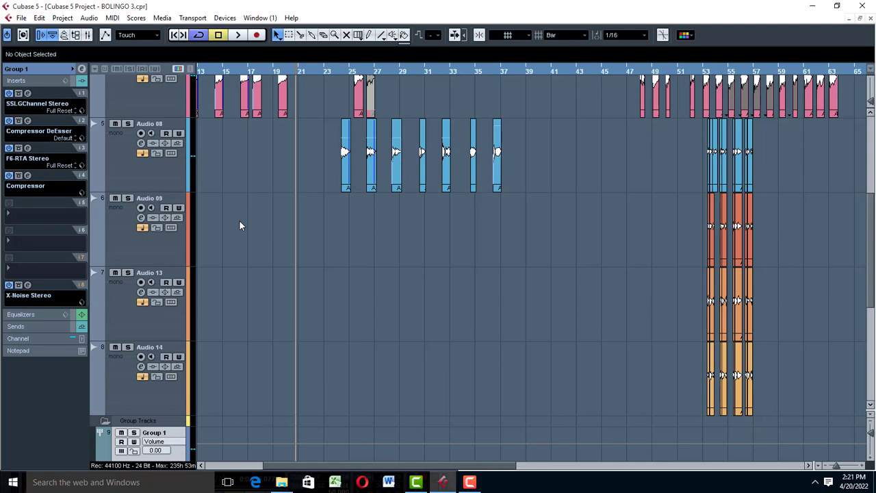
scroll(239, 221, down, 5)
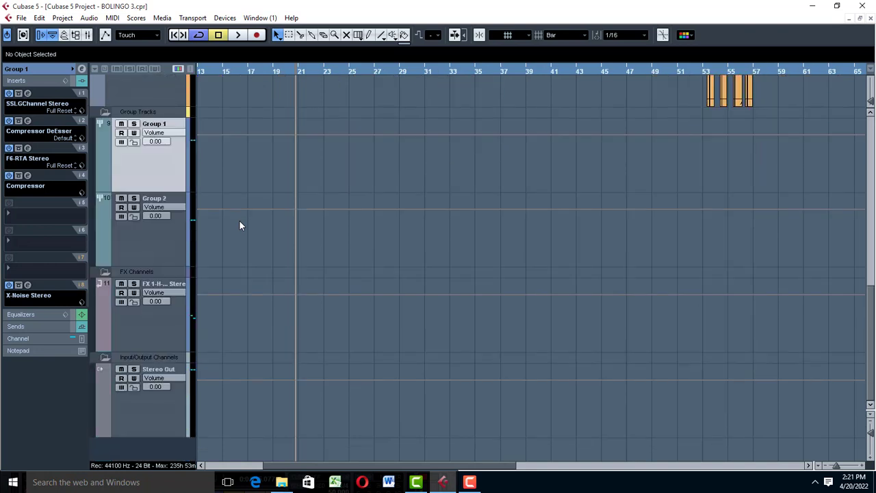
click(174, 323)
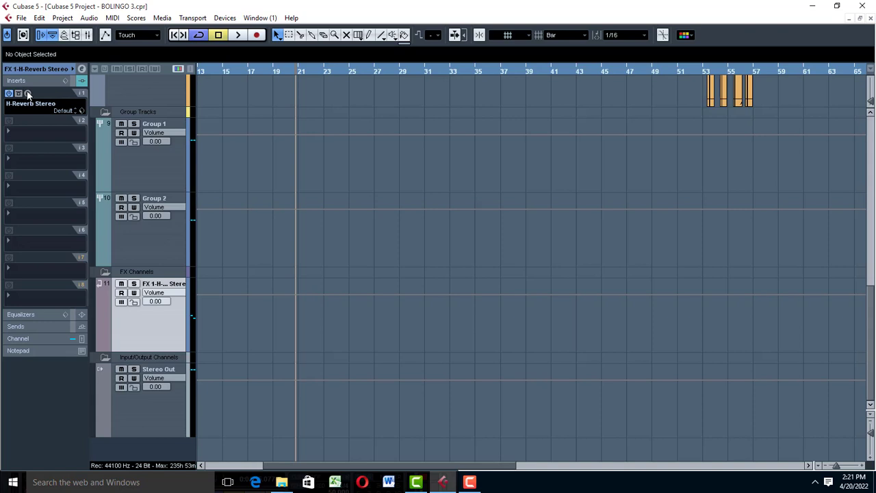
click(27, 94)
click(28, 94)
click(27, 93)
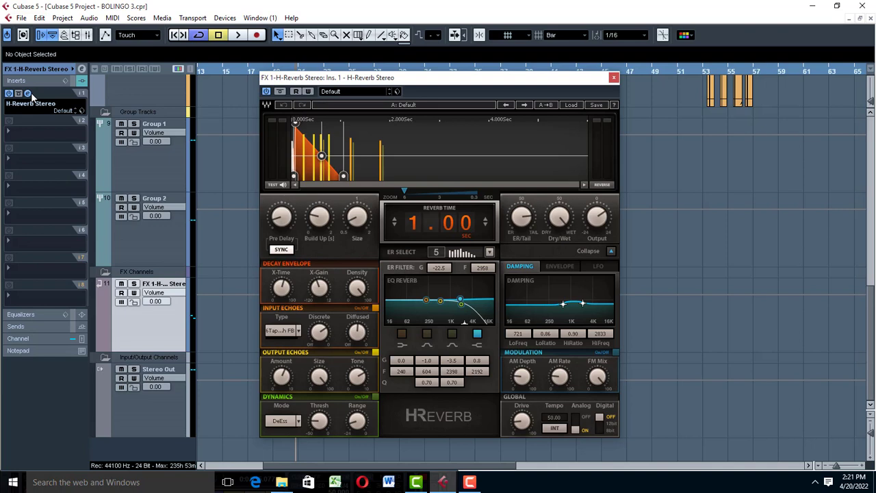
Play the mix briefly, solo the FX 1-H-Reverb channel and listen to the vocals with reverb
key(space)
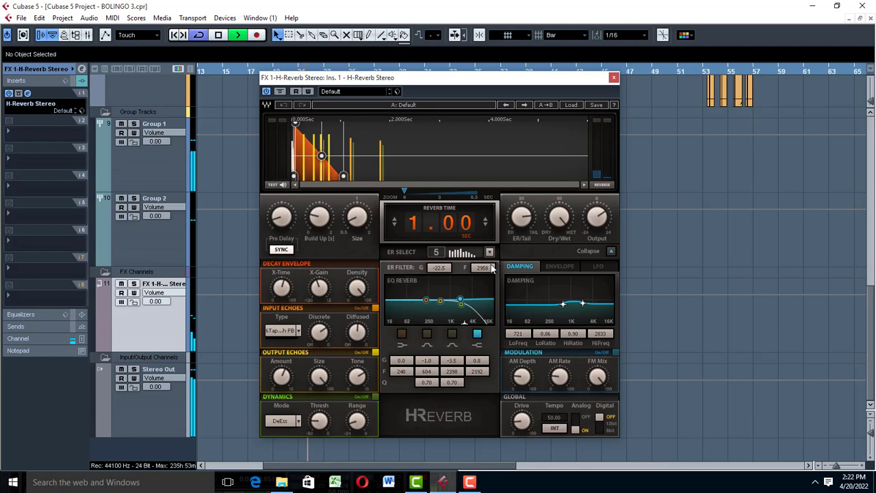
key(space)
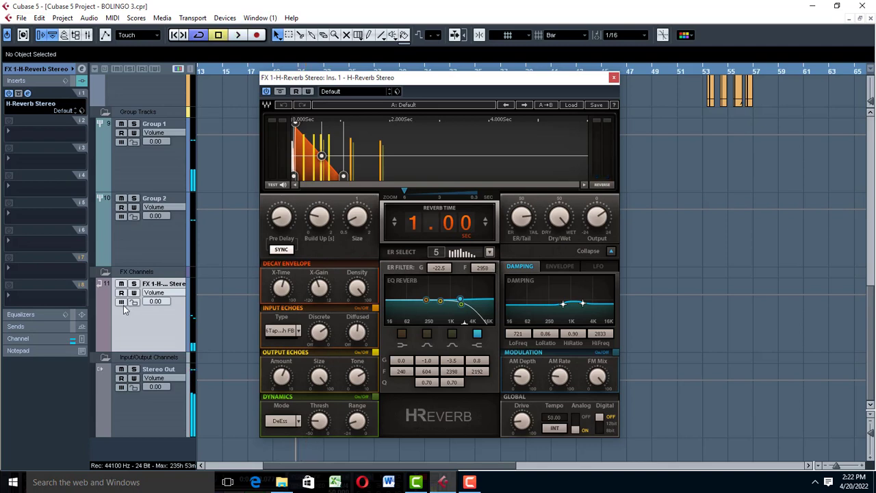
click(135, 284)
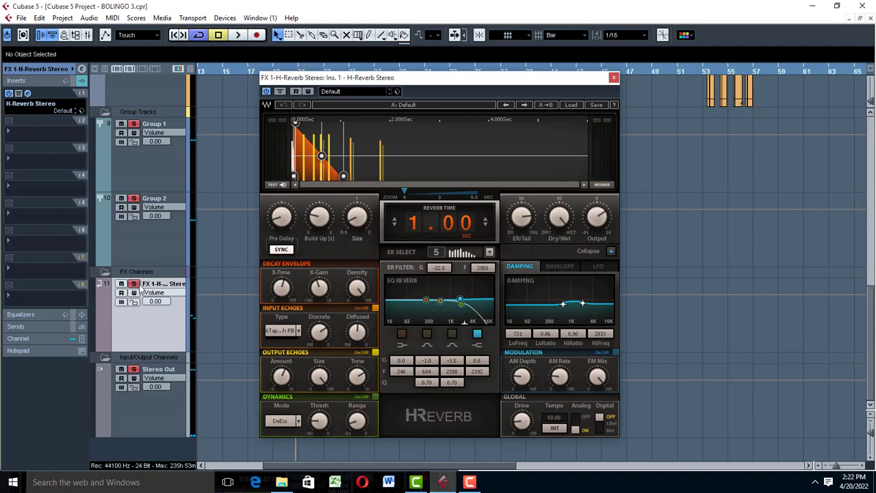
key(space)
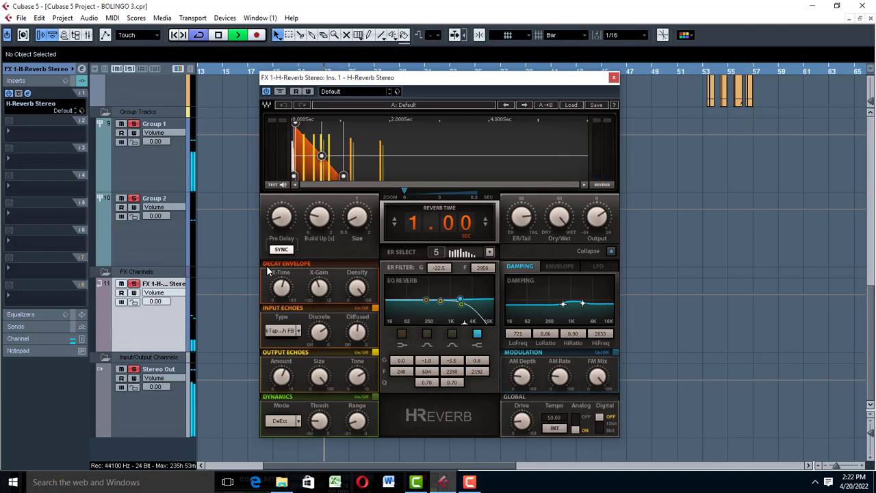
key(space)
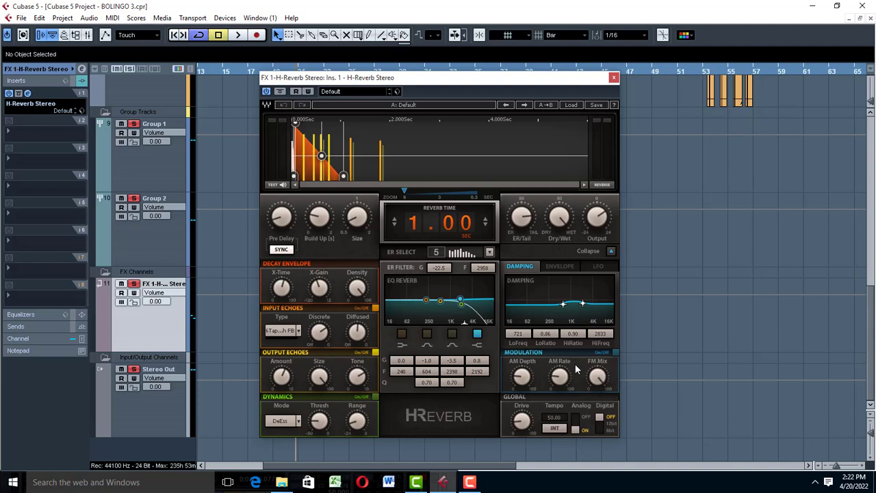
Examine H-Reverb's modulation and global controls, collapsing and re-expanding the detailed view
mouse_move(560, 382)
mouse_move(523, 384)
mouse_move(598, 377)
click(612, 252)
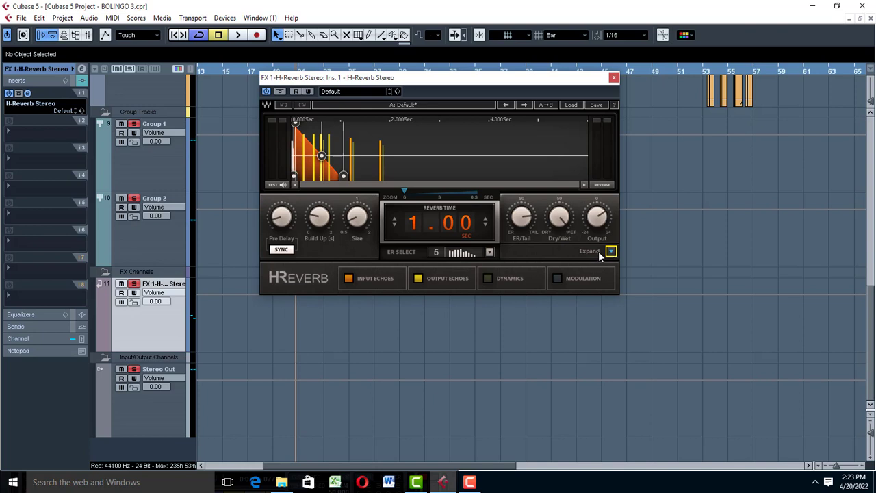
click(611, 252)
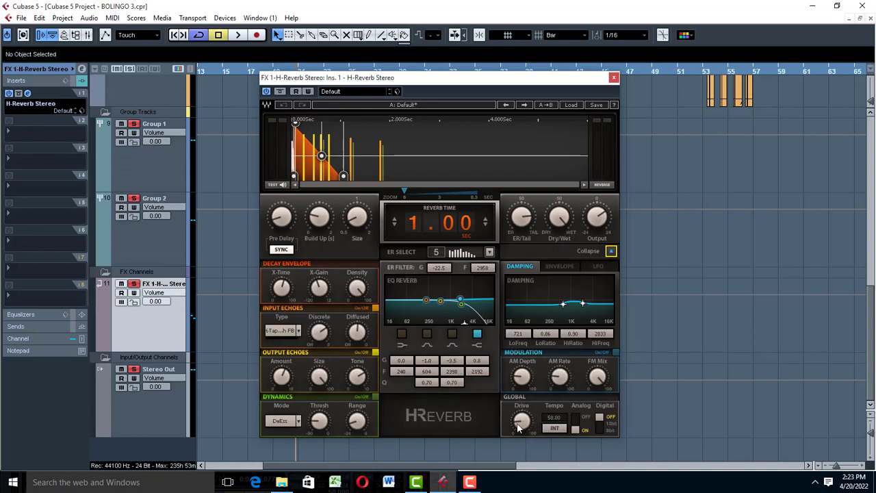
mouse_move(517, 425)
click(576, 430)
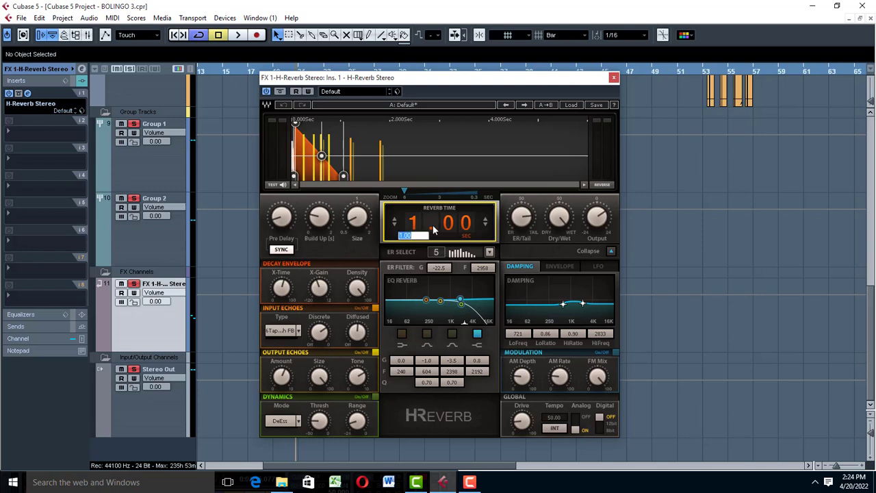
Set the H-Reverb reverb time to 1 second and check the available input echo types, keeping 6Tap 8th FB
text(1)
key(Return)
mouse_move(320, 289)
mouse_move(281, 288)
click(298, 331)
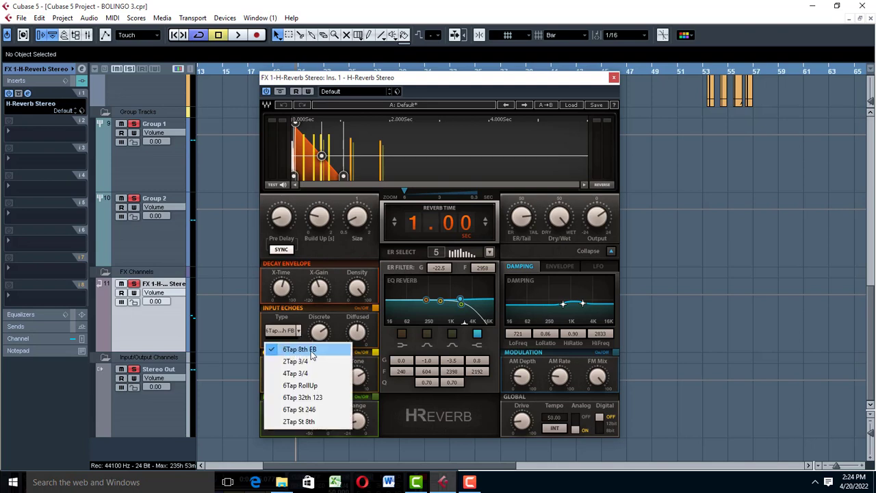
click(346, 321)
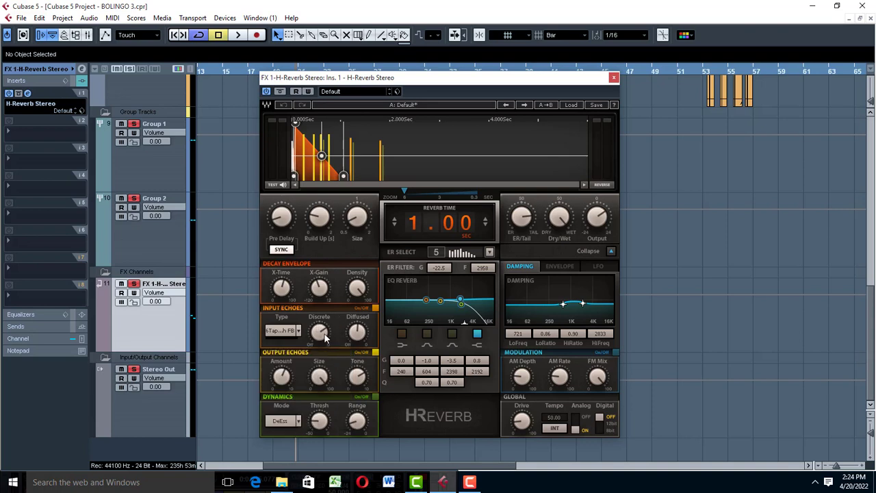
Try the Duck mode in H-Reverb's Dynamics section and switch back to DeEss
mouse_move(325, 337)
mouse_move(360, 336)
mouse_move(280, 380)
mouse_move(326, 393)
mouse_move(358, 380)
click(296, 423)
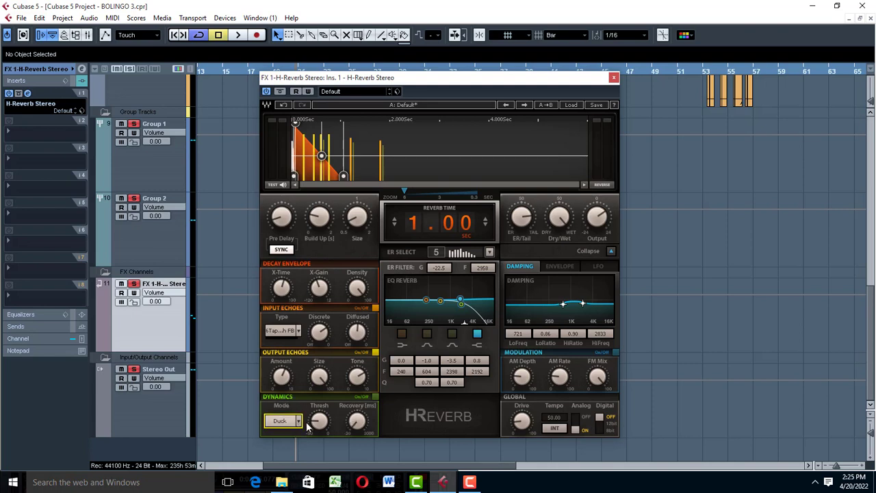
click(298, 422)
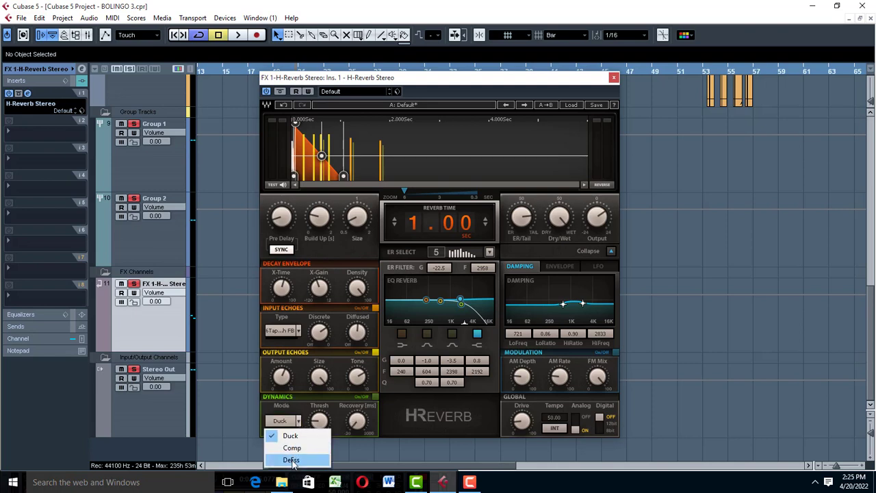
click(292, 460)
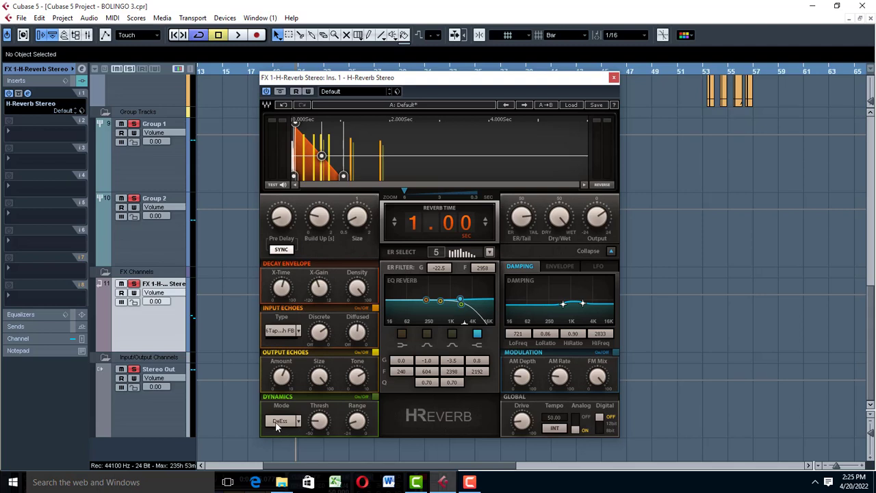
Play the soloed vocals with reverb, stop playback, return to the vocal tracks and close H-Reverb
mouse_move(319, 422)
mouse_move(355, 423)
key(space)
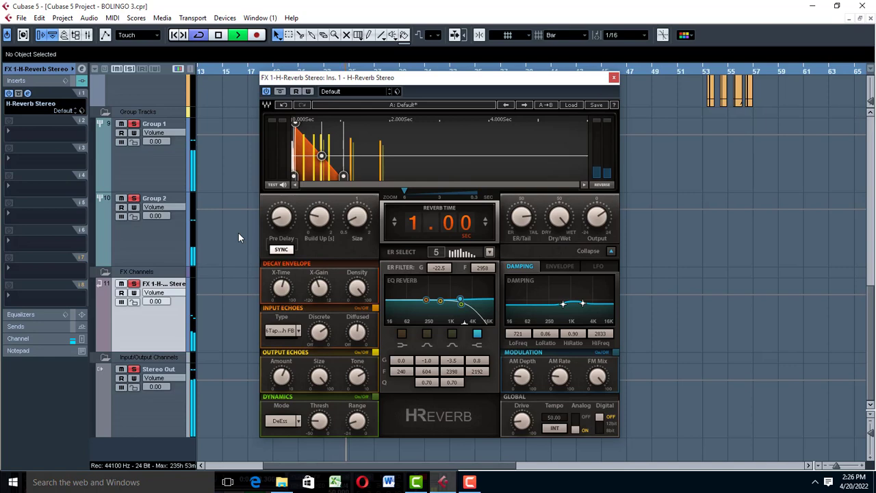
key(space)
scroll(238, 233, up, 5)
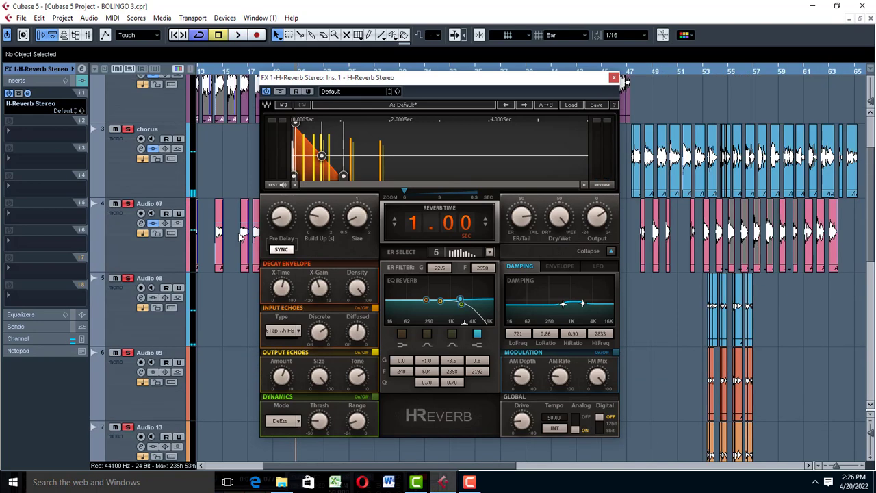
scroll(240, 235, up, 1)
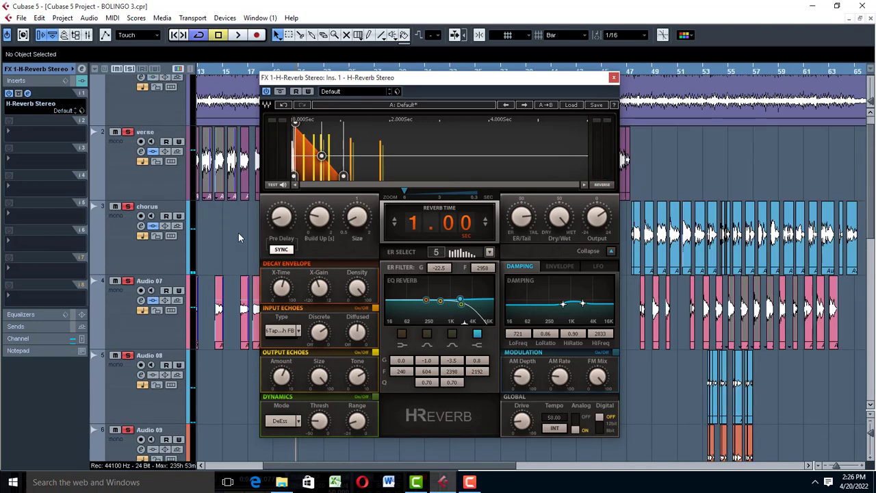
click(614, 77)
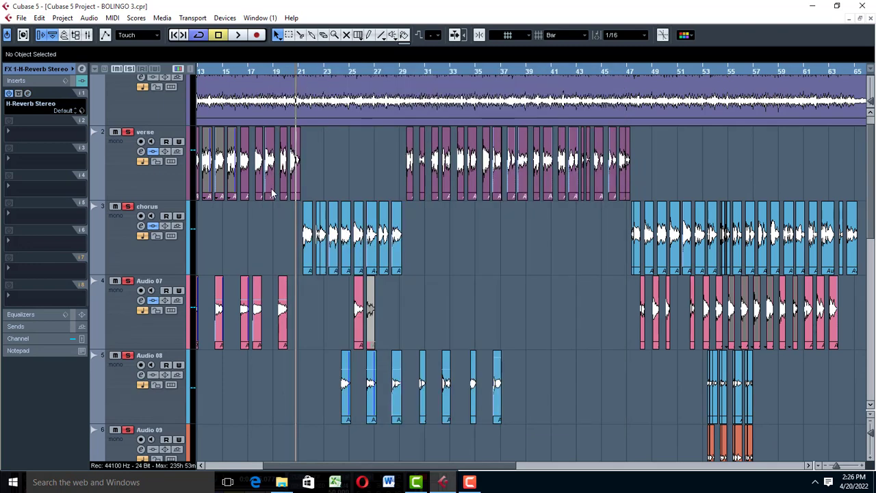